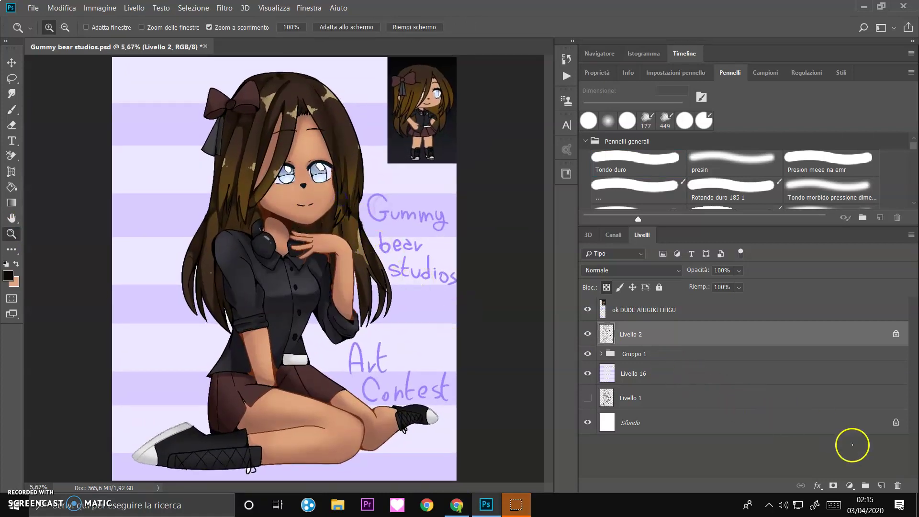
left_click(721, 314)
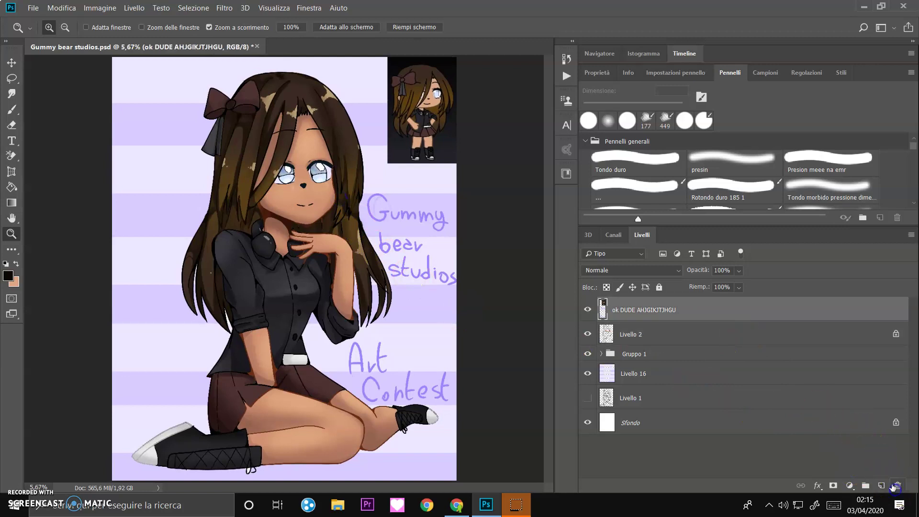
left_click(895, 485)
left_click(882, 485)
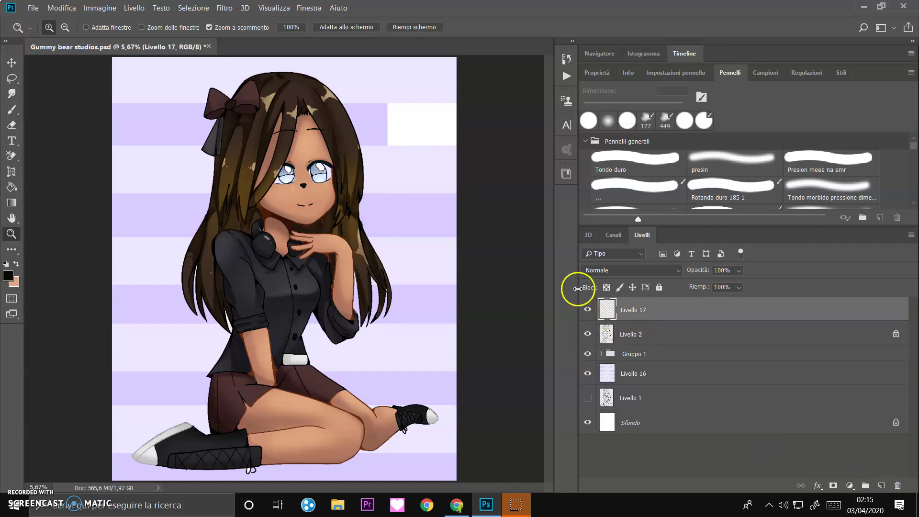
left_click(12, 110)
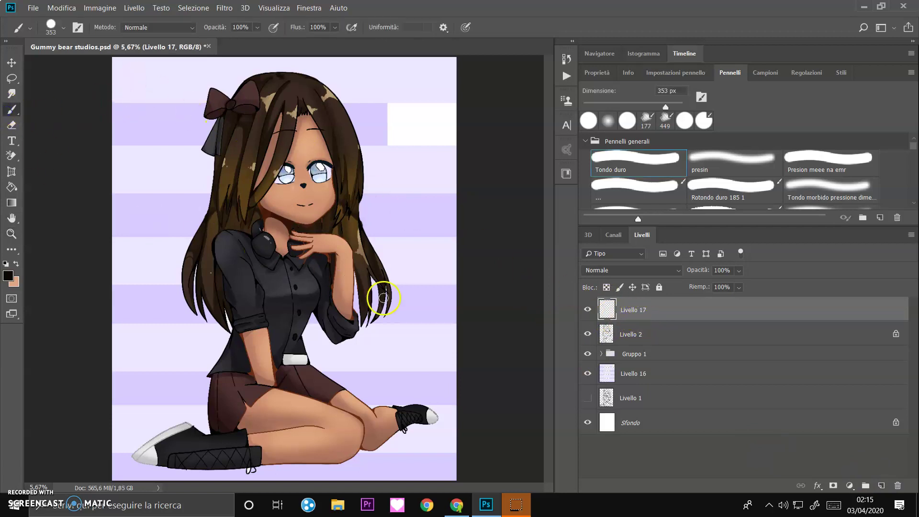
key("Delete")
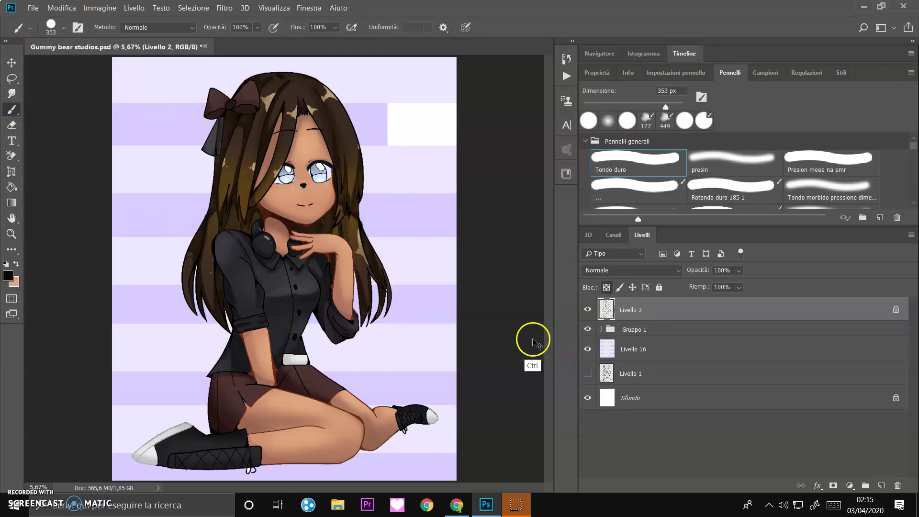
key("ctrl+z")
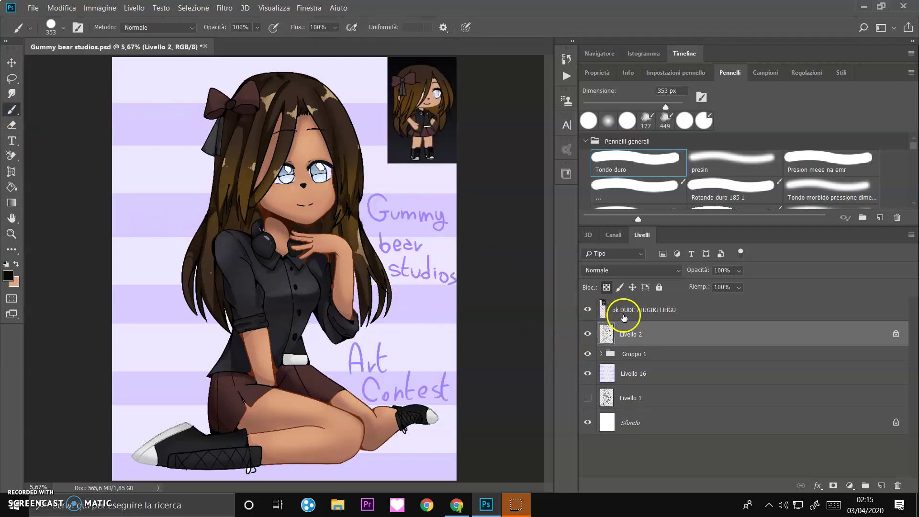
Step: Add a new empty layer directly above the "ok DUDE AHJGIKJTJHGU" layer
left_click(624, 316)
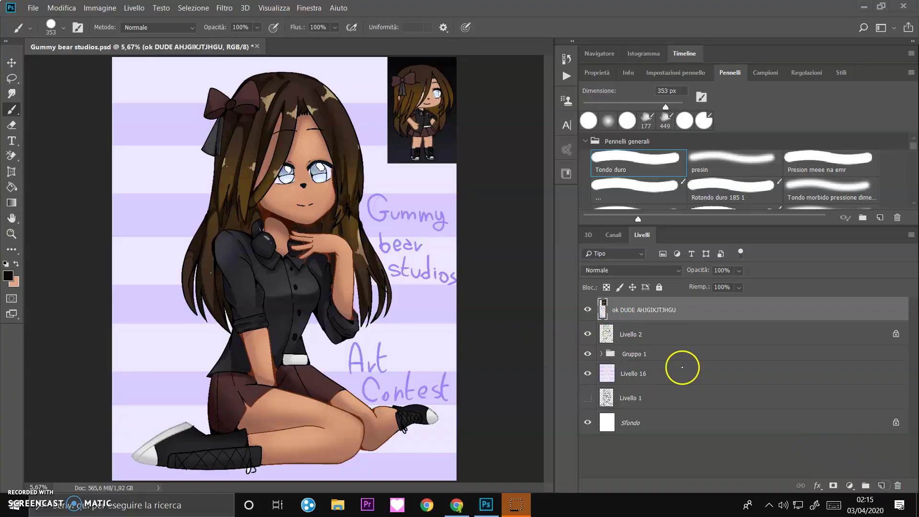
key("alt+z")
key("alt+z")
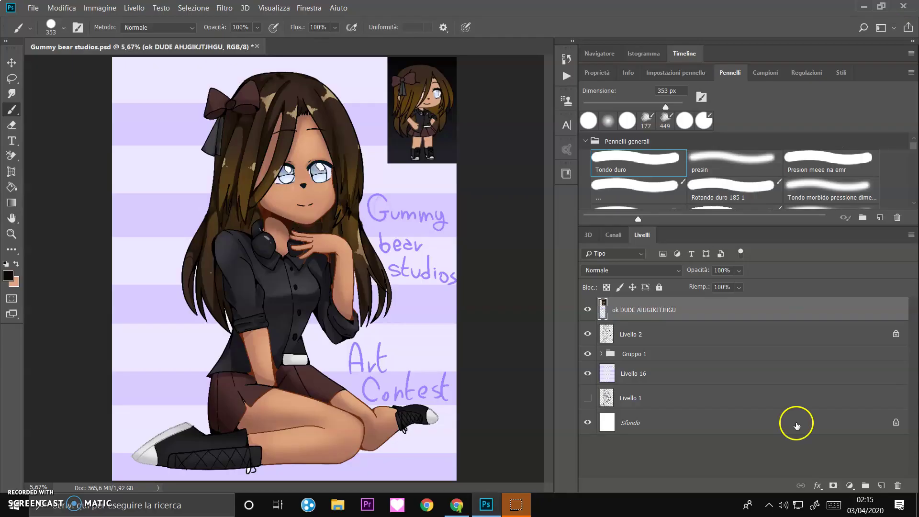
left_click(881, 485)
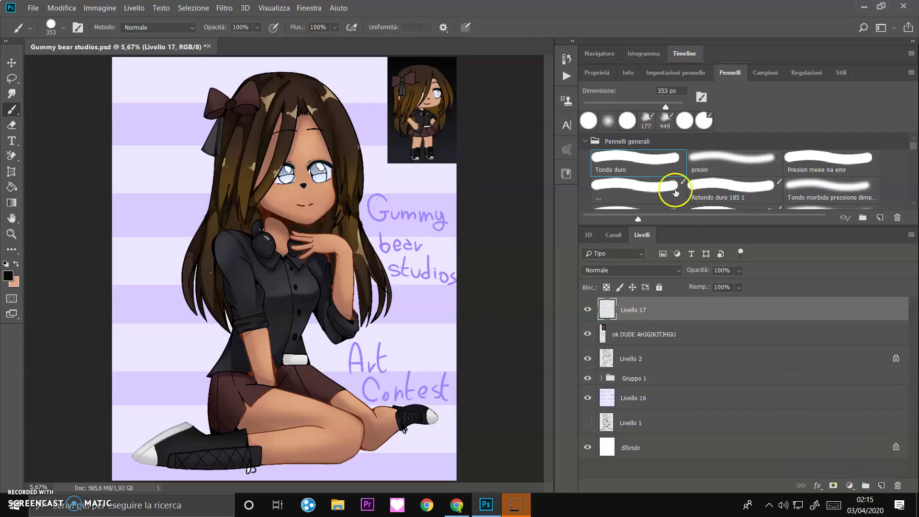
Step: Set the brush size to 123 px and the foreground colour to bright blue, #397aff
left_click(610, 103)
left_click(11, 276)
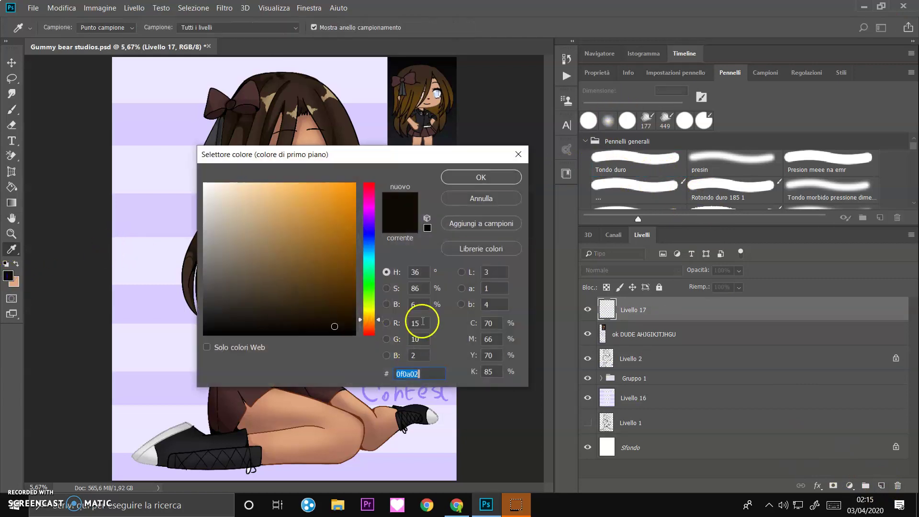
left_click(366, 243)
left_click(326, 224)
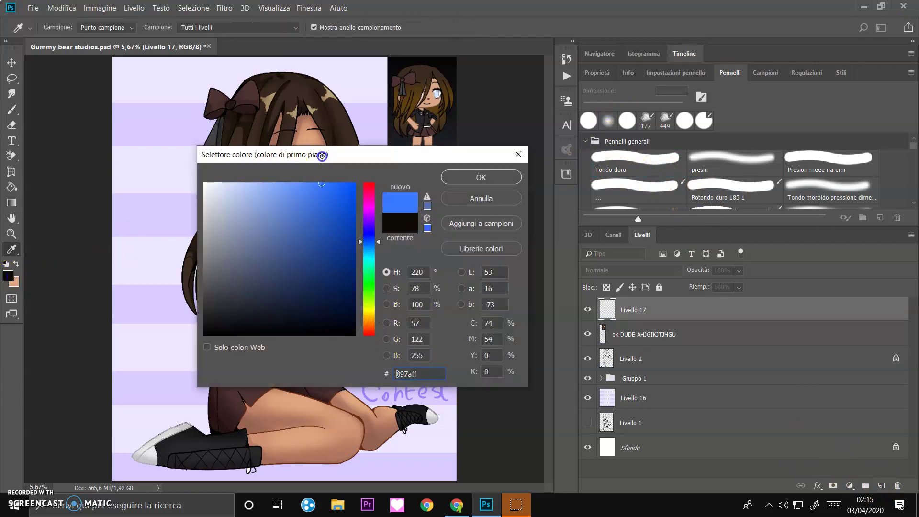
left_click(481, 177)
left_click(638, 104)
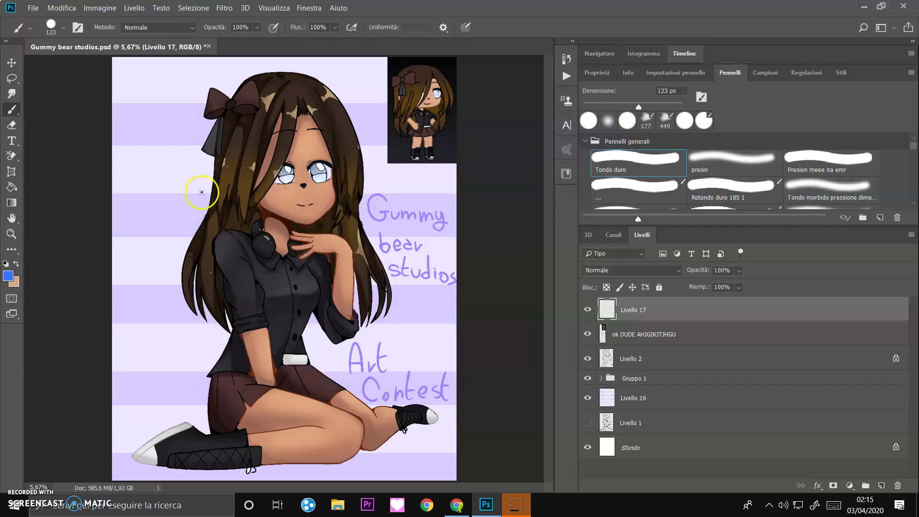
Step: Handwrite "THIS IS" in large blue capitals across the upper part of the drawing
left_click_drag(149, 155, 150, 166)
left_click_drag(132, 86, 189, 87)
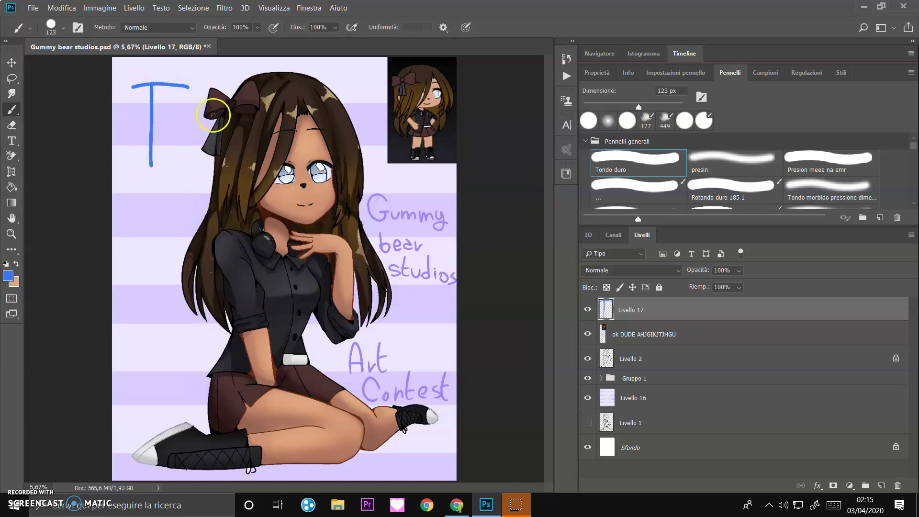
left_click_drag(197, 163, 205, 87)
left_click_drag(224, 170, 231, 90)
left_click_drag(201, 122, 229, 126)
mouse_move(248, 158)
left_mouse_down()
mouse_move(253, 91)
mouse_move(305, 143)
mouse_move(265, 162)
left_mouse_up()
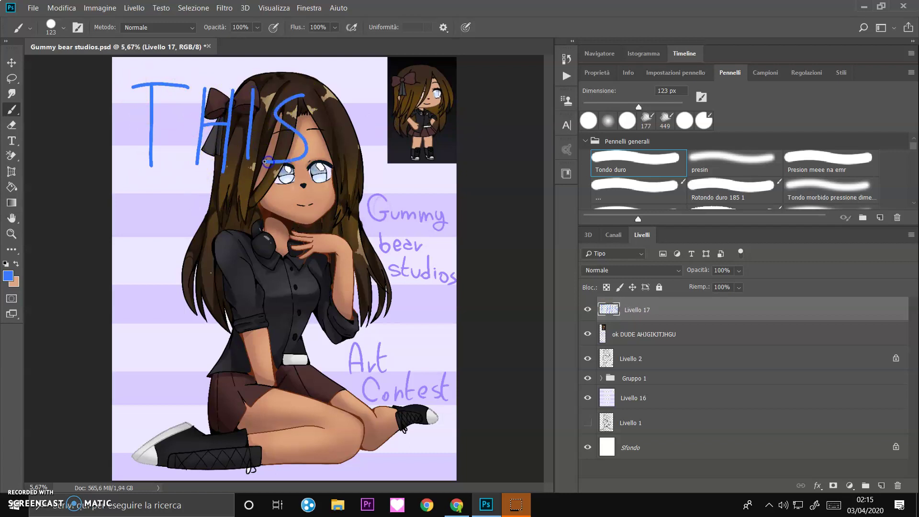
left_click_drag(366, 163, 370, 94)
mouse_move(410, 103)
left_mouse_down()
mouse_move(412, 149)
mouse_move(385, 167)
left_mouse_up()
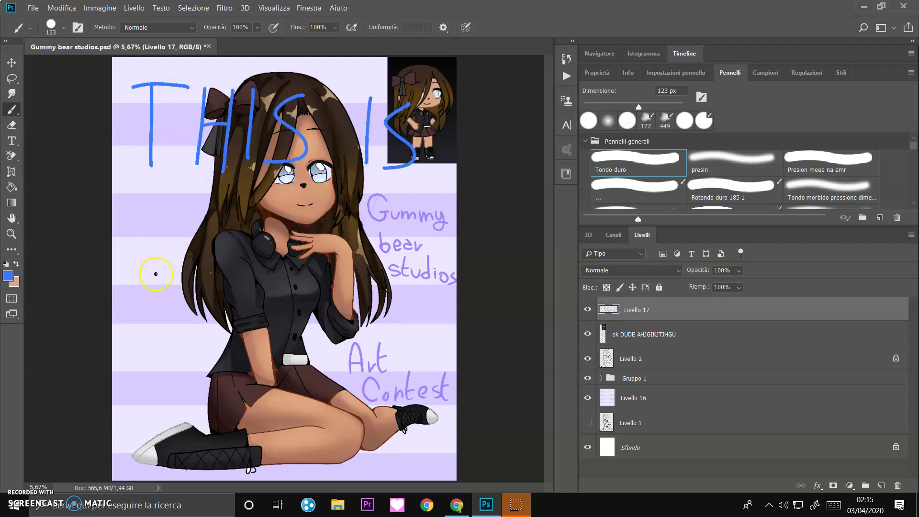
Step: Handwrite a "T" to start the second line and erase the wrong letter beside it
left_click_drag(129, 211, 184, 215)
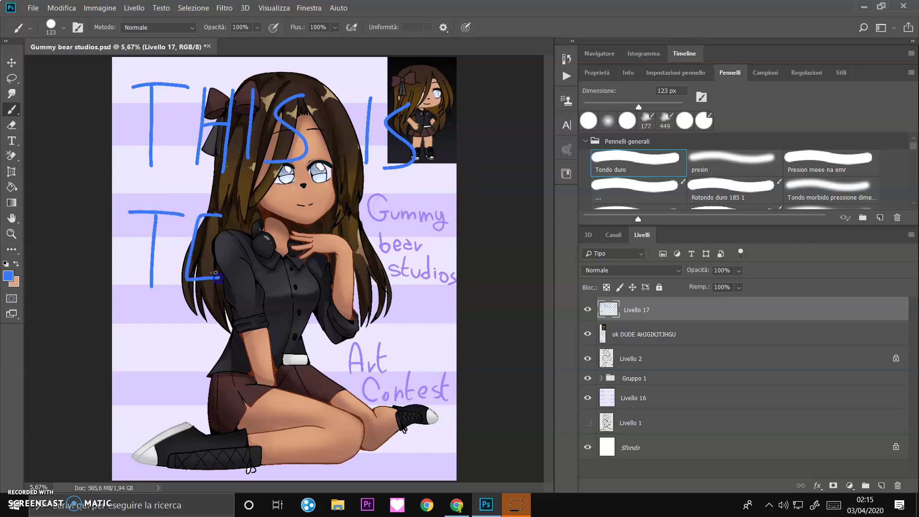
left_click(12, 125)
left_click_drag(204, 218, 184, 295)
mouse_move(214, 210)
left_mouse_down()
mouse_move(207, 301)
mouse_move(217, 271)
mouse_move(206, 314)
mouse_move(198, 277)
left_mouse_up()
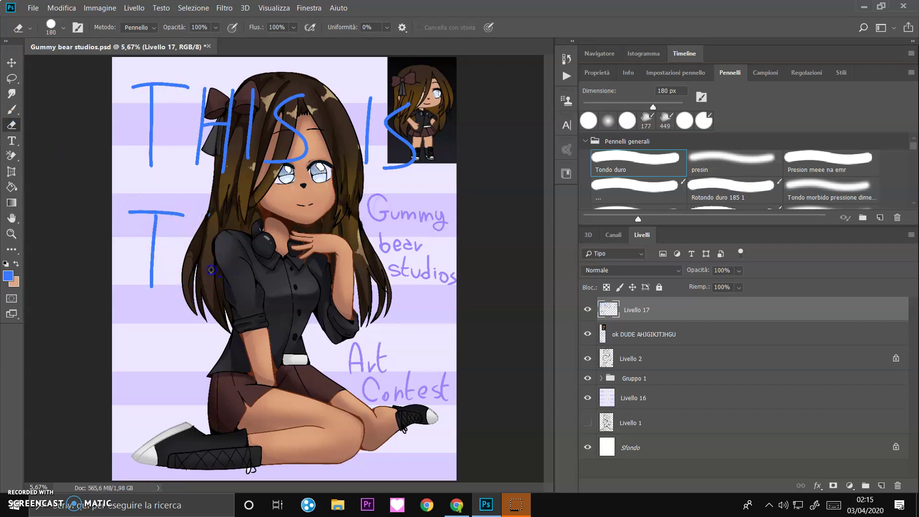
Step: Complete the second line with the brush as "THE DRAWING" and handwrite "FOR" beneath it
left_click(11, 109)
left_click_drag(194, 239, 181, 289)
left_click_drag(227, 216, 213, 287)
mouse_move(266, 221)
left_mouse_down()
mouse_move(247, 281)
mouse_move(235, 258)
mouse_move(272, 256)
mouse_move(304, 277)
mouse_move(329, 276)
mouse_move(332, 238)
mouse_move(330, 264)
mouse_move(364, 289)
left_mouse_up()
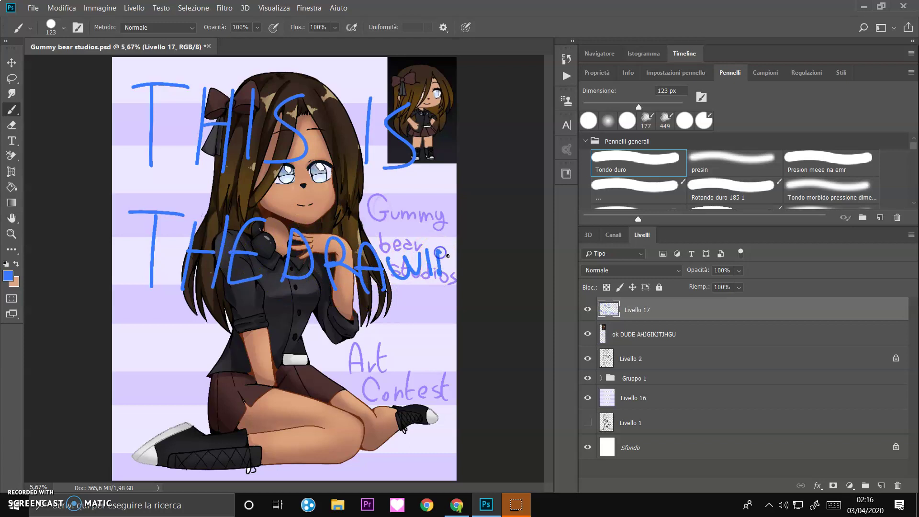
mouse_move(146, 383)
left_mouse_down()
mouse_move(159, 317)
mouse_move(165, 343)
left_mouse_up()
mouse_move(197, 329)
left_mouse_down()
mouse_move(205, 340)
mouse_move(265, 345)
left_mouse_up()
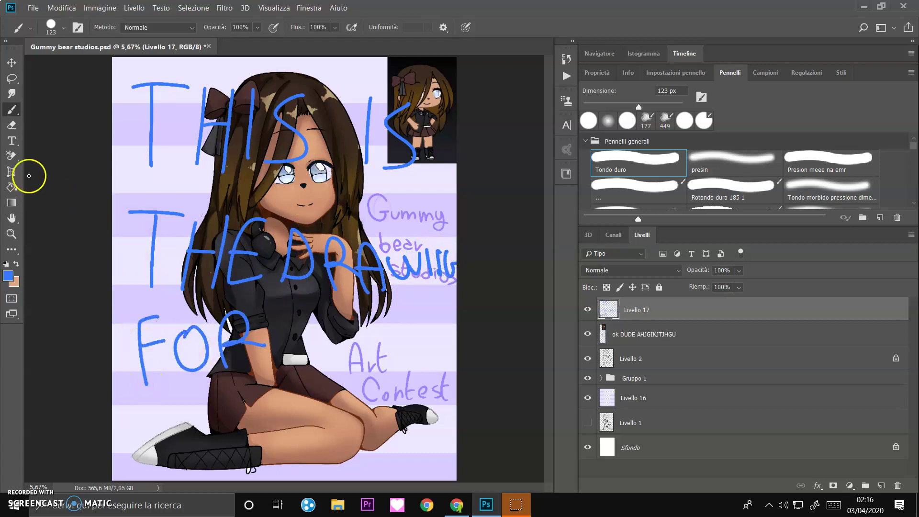
Step: Switch to Chrome, check the "Art contest" video and its description on YouTube, and return to Photoshop
left_click(476, 505)
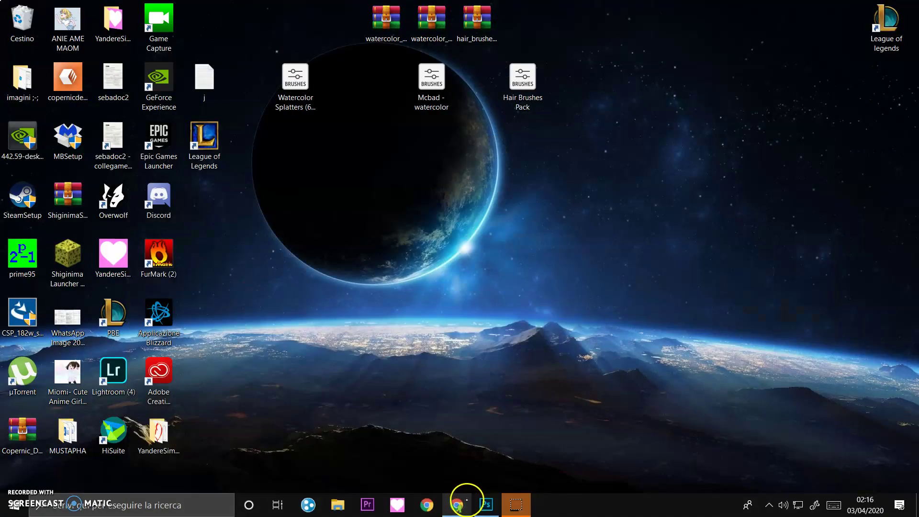
left_click(462, 505)
left_click(516, 505)
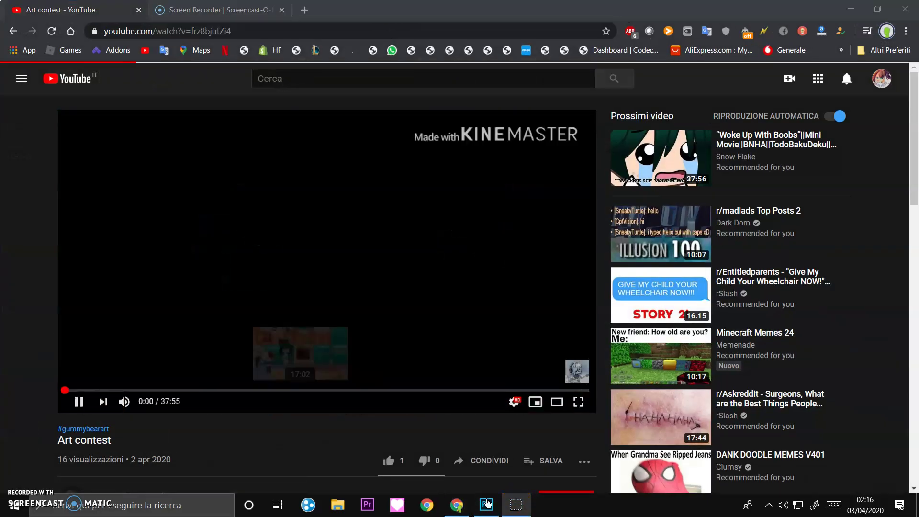
key("alt+Left")
scroll(344, 168, "down", 2)
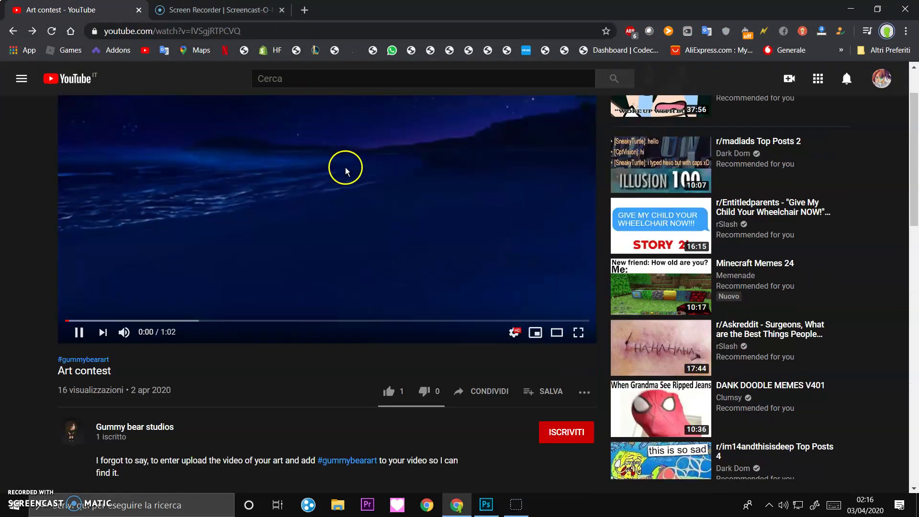
left_click(345, 168)
left_click(487, 508)
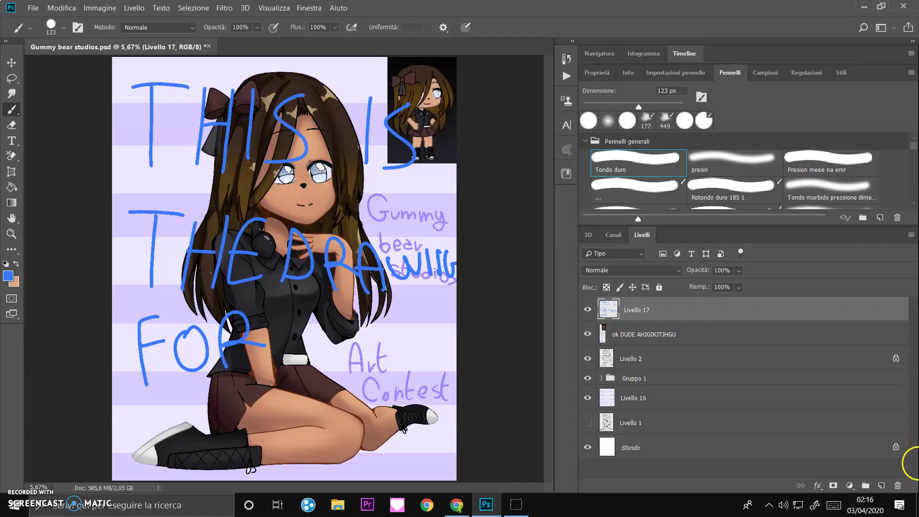
Step: Replace the handwritten message layer with a new empty layer and start handwriting "Gummy" in blue across the character's head
key("Delete")
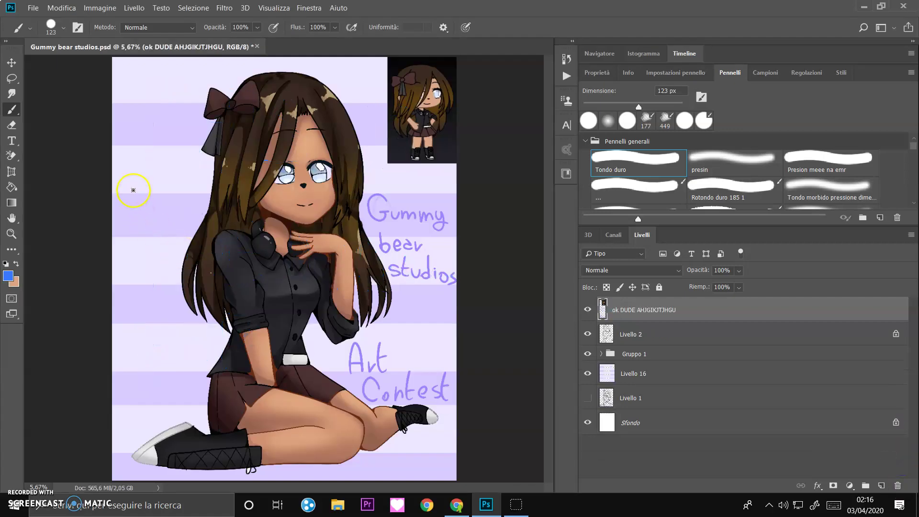
left_click(881, 485)
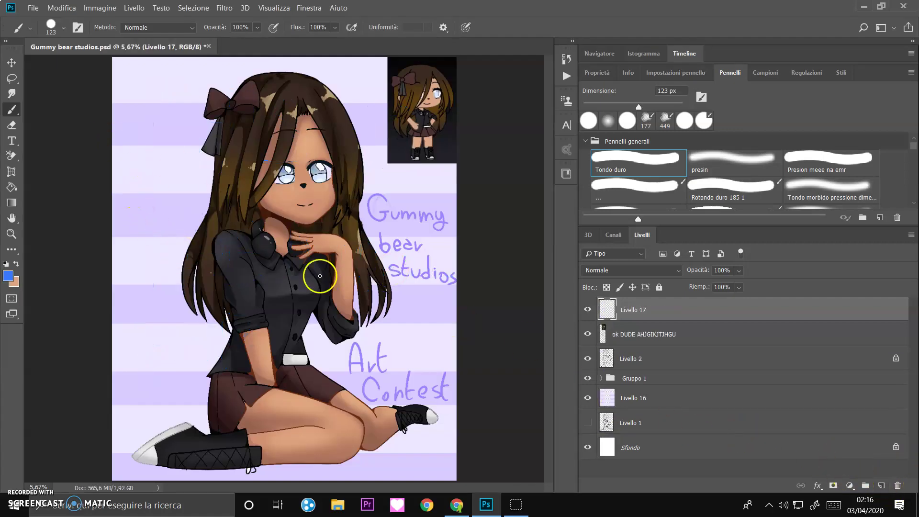
mouse_move(168, 108)
left_mouse_down()
mouse_move(162, 140)
mouse_move(188, 138)
left_mouse_up()
mouse_move(199, 121)
left_mouse_down()
mouse_move(211, 139)
mouse_move(219, 117)
mouse_move(234, 117)
left_mouse_up()
left_click_drag(262, 146, 282, 147)
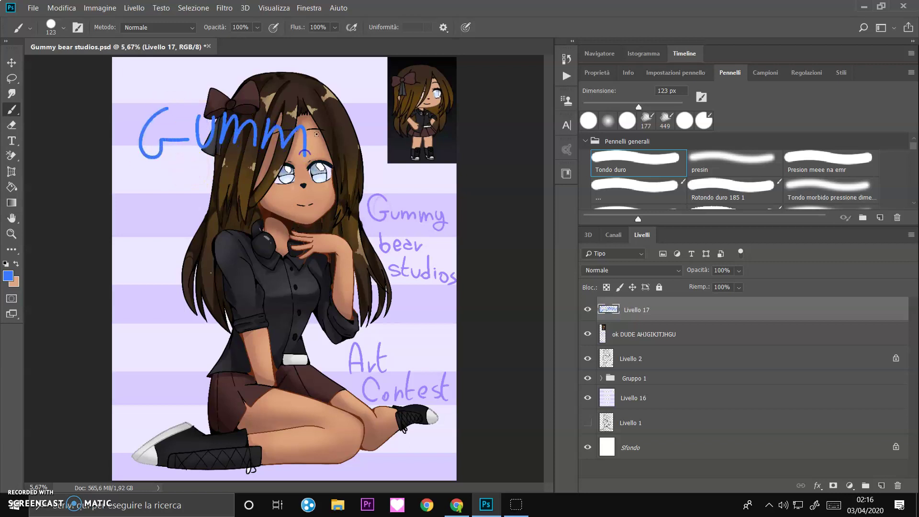
Step: Handwrite "bear studio's Art contest" in blue on the lines below "Gummy"
mouse_move(183, 181)
left_mouse_down()
mouse_move(212, 231)
mouse_move(268, 221)
mouse_move(170, 293)
left_mouse_up()
mouse_move(217, 249)
left_mouse_down()
mouse_move(226, 289)
mouse_move(234, 267)
mouse_move(287, 263)
left_mouse_up()
mouse_move(343, 260)
left_mouse_down()
mouse_move(338, 281)
mouse_move(325, 285)
mouse_move(317, 268)
left_mouse_up()
mouse_move(154, 378)
left_mouse_down()
mouse_move(171, 353)
mouse_move(154, 356)
mouse_move(181, 349)
mouse_move(208, 320)
mouse_move(214, 341)
left_mouse_up()
mouse_move(258, 353)
left_mouse_down()
mouse_move(258, 366)
mouse_move(273, 359)
left_mouse_up()
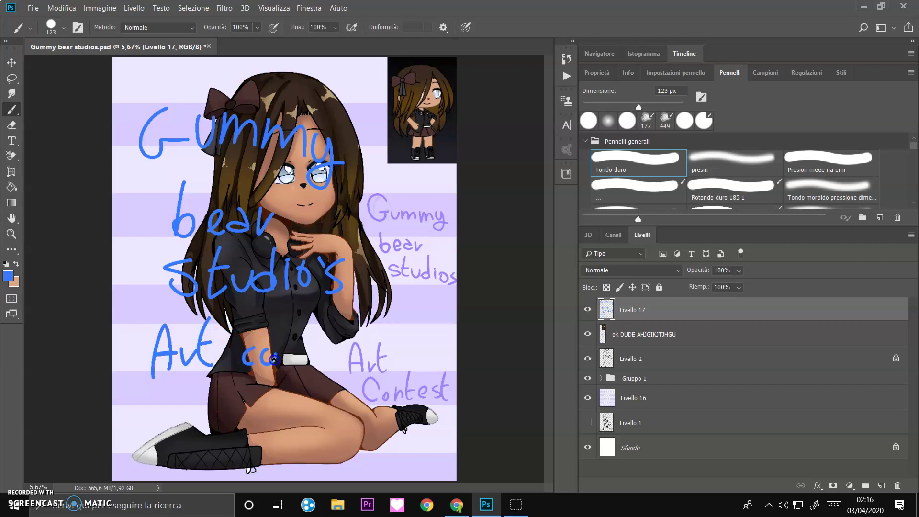
left_click_drag(311, 311, 324, 353)
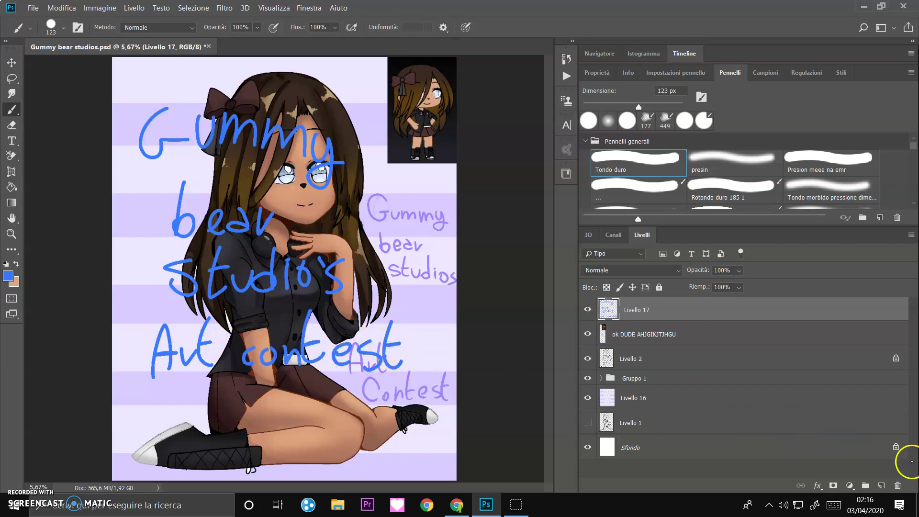
Step: Replace the contest name layer with a new empty layer and handwrite "How do I send you" over the drawing
left_click(897, 486)
left_click(882, 486)
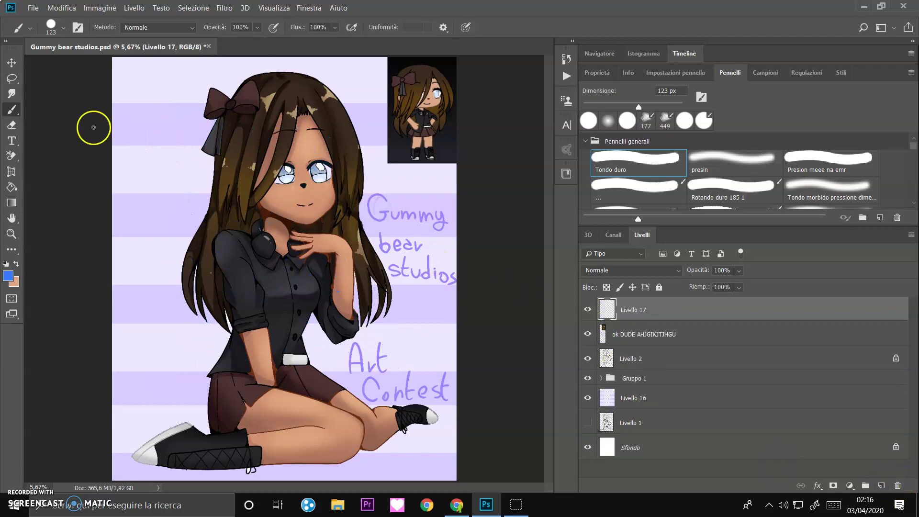
mouse_move(194, 112)
left_mouse_down()
mouse_move(194, 172)
mouse_move(192, 146)
mouse_move(287, 139)
left_mouse_up()
left_click(324, 153)
left_click_drag(364, 145, 376, 138)
left_click_drag(196, 217, 193, 260)
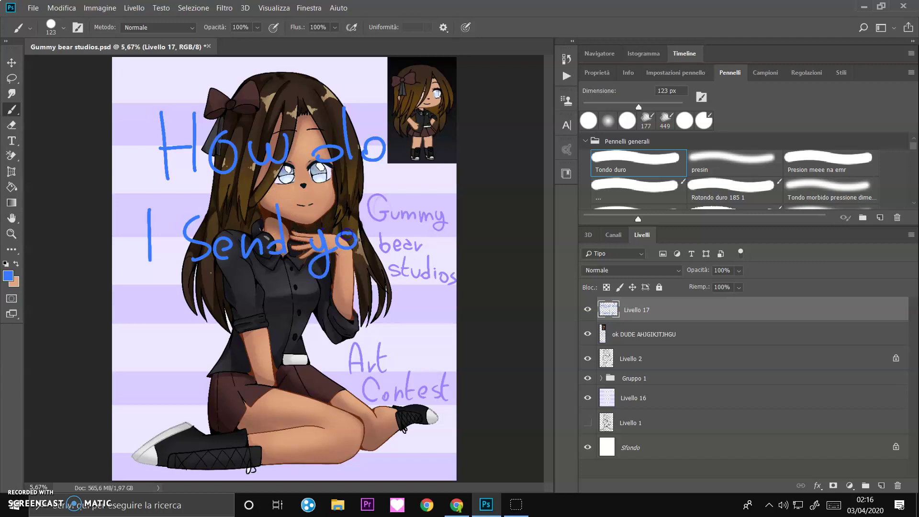
Step: Handwrite "tE PNG" below "I send you" and begin another line of blue text under it
left_click_drag(162, 283, 165, 343)
left_click_drag(153, 314, 178, 312)
mouse_move(201, 288)
left_mouse_down()
mouse_move(193, 307)
mouse_move(200, 322)
left_mouse_up()
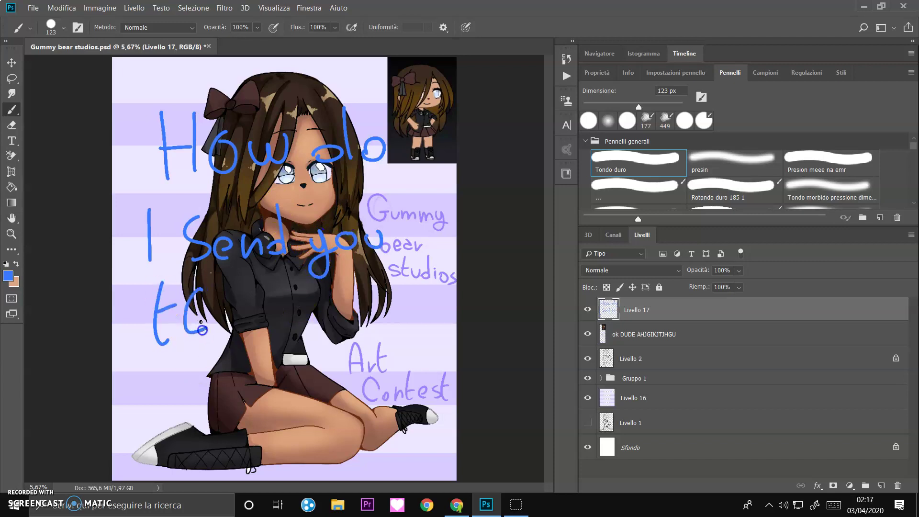
left_click_drag(258, 287, 260, 323)
left_click_drag(266, 286, 255, 285)
left_click_drag(344, 287, 334, 307)
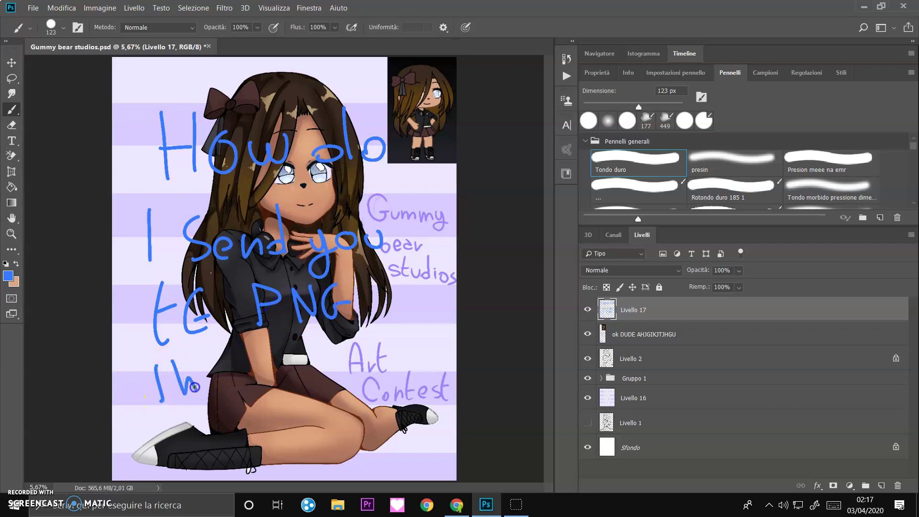
mouse_move(247, 360)
left_mouse_down()
mouse_move(274, 374)
mouse_move(254, 378)
mouse_move(267, 365)
mouse_move(248, 375)
mouse_move(301, 362)
mouse_move(287, 393)
left_mouse_up()
left_click_drag(321, 360, 341, 368)
Step: Clear the question about the PNG and handwrite "IDK HOPE I WIN" on three lines in blue
key("ctrl+alt+z")
key("ctrl+shift+z")
mouse_move(154, 106)
left_mouse_down()
mouse_move(158, 157)
mouse_move(178, 152)
left_mouse_up()
mouse_move(214, 106)
left_mouse_down()
mouse_move(216, 153)
mouse_move(215, 131)
left_mouse_up()
left_click_drag(152, 175, 154, 230)
mouse_move(177, 178)
left_mouse_down()
mouse_move(178, 225)
mouse_move(178, 203)
left_mouse_up()
left_click_drag(184, 205, 204, 216)
left_click_drag(223, 185, 224, 215)
left_click_drag(224, 187, 225, 201)
mouse_move(286, 182)
left_mouse_down()
mouse_move(283, 210)
mouse_move(321, 210)
left_mouse_up()
mouse_move(162, 246)
left_mouse_down()
mouse_move(206, 272)
mouse_move(214, 234)
left_mouse_up()
mouse_move(224, 238)
left_mouse_down()
mouse_move(224, 274)
mouse_move(249, 234)
left_mouse_up()
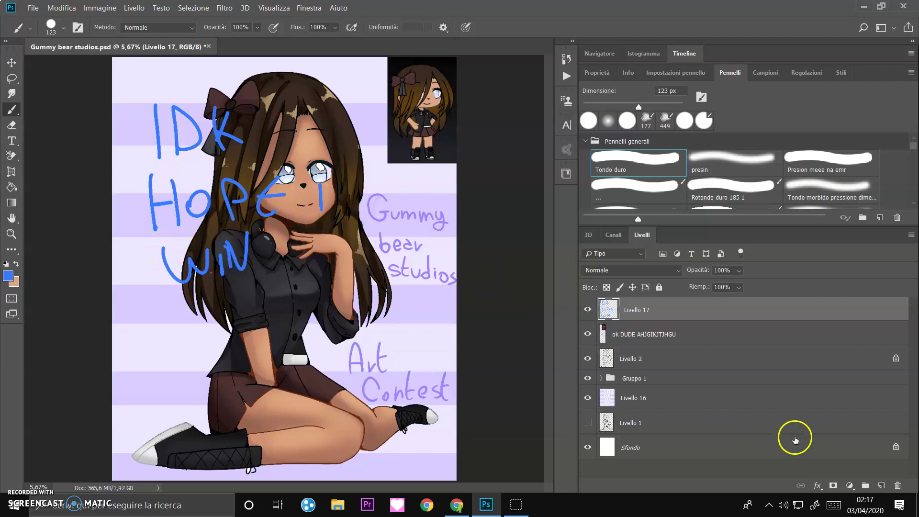
Step: Delete the layer holding "IDK HOPE I WIN" and handwrite "I DIDNT" in blue across the character's head
left_click(895, 485)
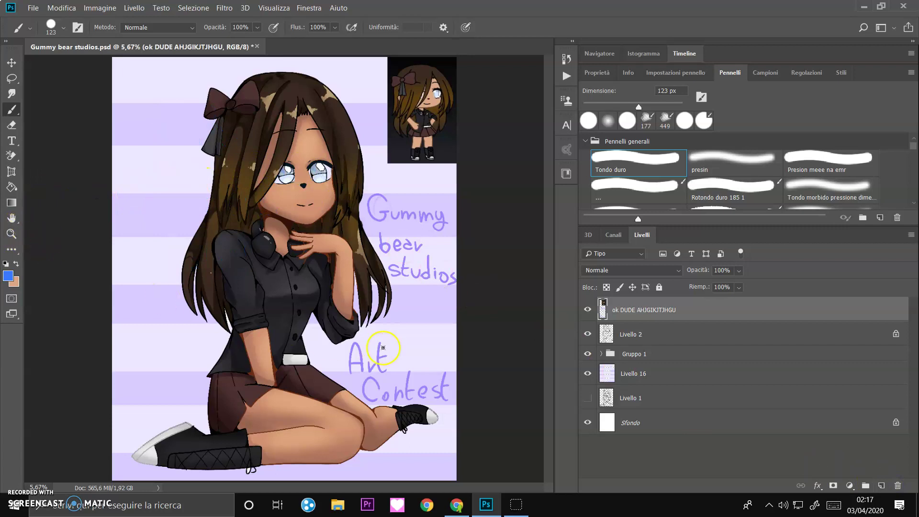
left_click_drag(151, 119, 157, 159)
mouse_move(177, 115)
left_mouse_down()
mouse_move(238, 151)
mouse_move(291, 149)
mouse_move(296, 116)
left_mouse_up()
left_click_drag(317, 146, 306, 111)
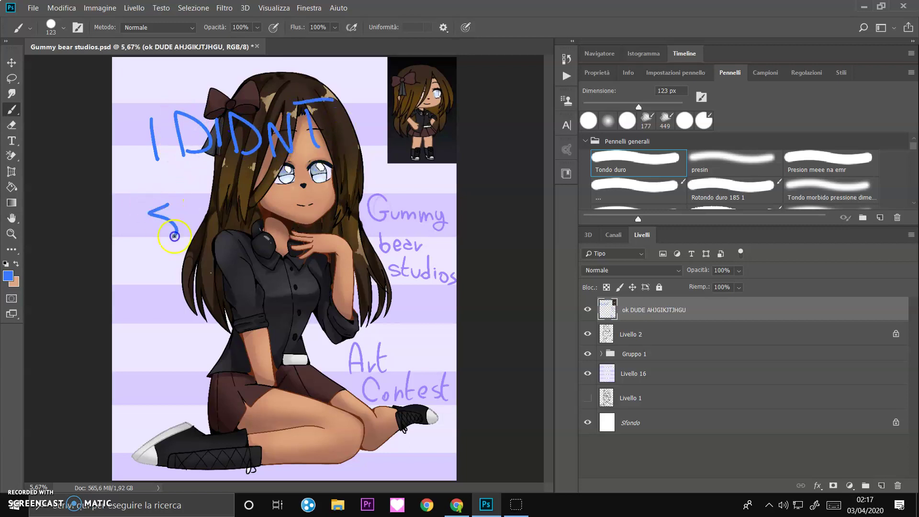
Step: Handwrite "stal", "u can see" and "the layers" in blue on three lines below "I DIDNT"
left_click_drag(215, 212, 223, 218)
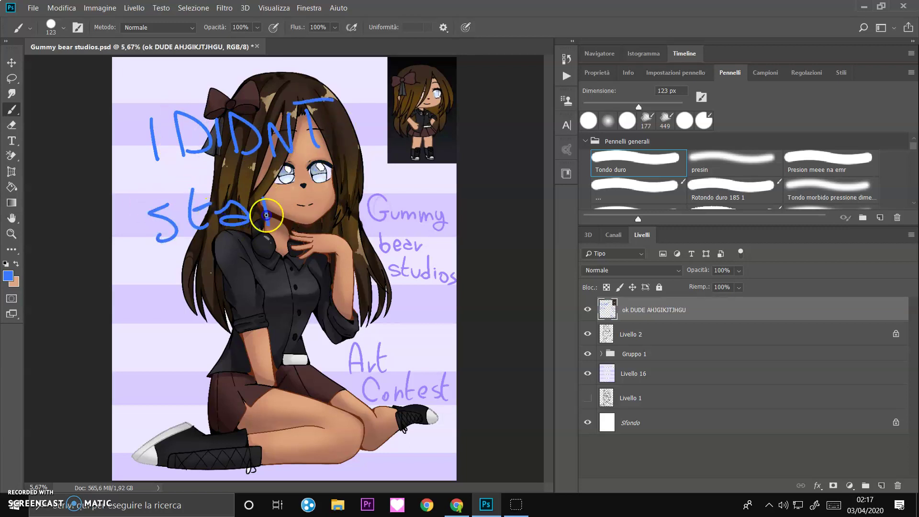
mouse_move(343, 244)
left_mouse_down()
mouse_move(375, 278)
mouse_move(370, 287)
left_mouse_up()
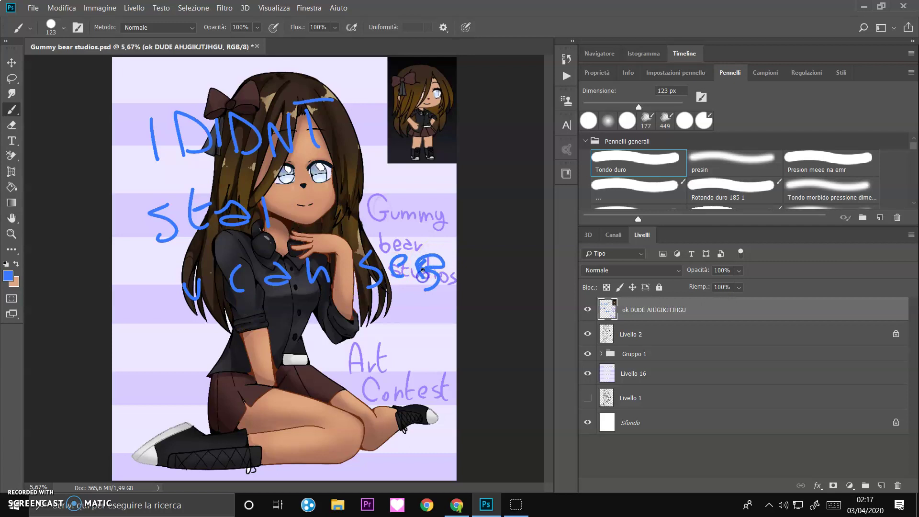
mouse_move(188, 372)
left_mouse_down()
mouse_move(158, 323)
mouse_move(206, 376)
left_mouse_up()
mouse_move(250, 312)
left_mouse_down()
mouse_move(252, 354)
mouse_move(275, 355)
left_mouse_up()
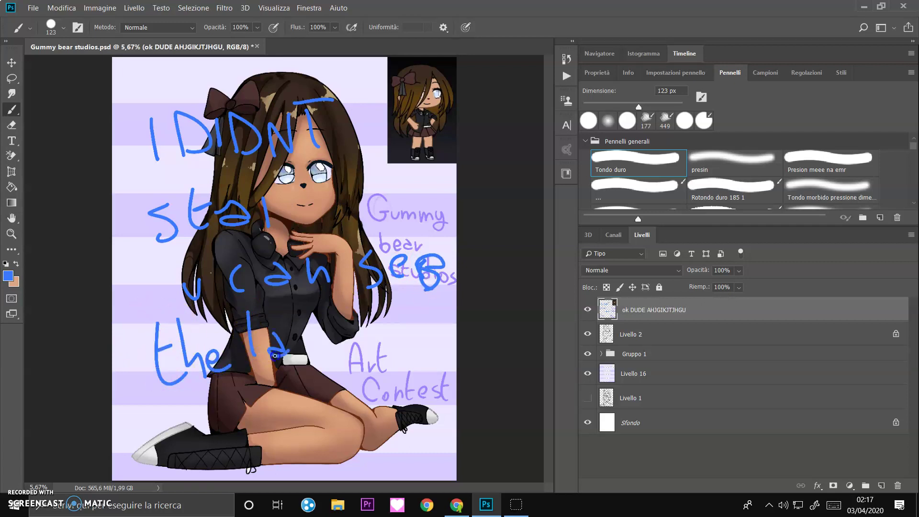
left_click_drag(376, 328, 371, 360)
Step: Expand Gruppo 1 and toggle the visibility of Livello 3 and Livello 8 off and back on
left_click(604, 355)
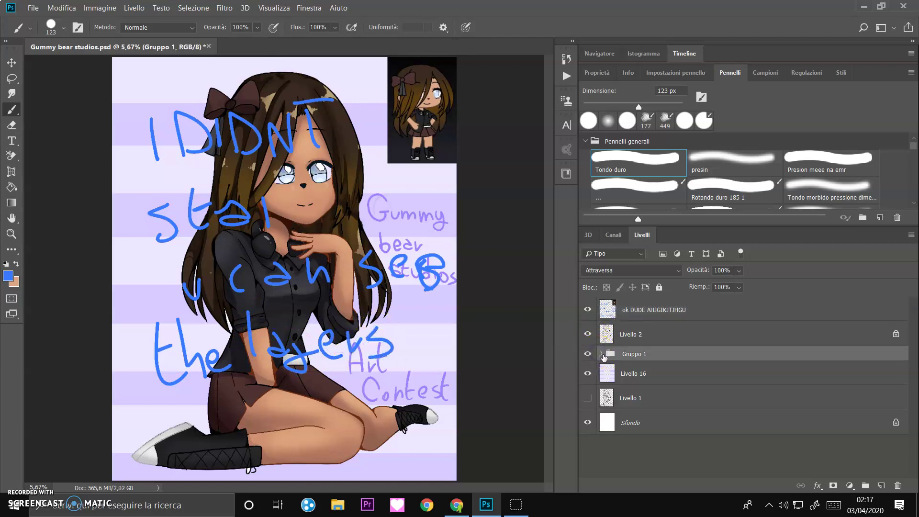
left_click(603, 354)
left_click(590, 381)
left_click(587, 422)
left_click(588, 422)
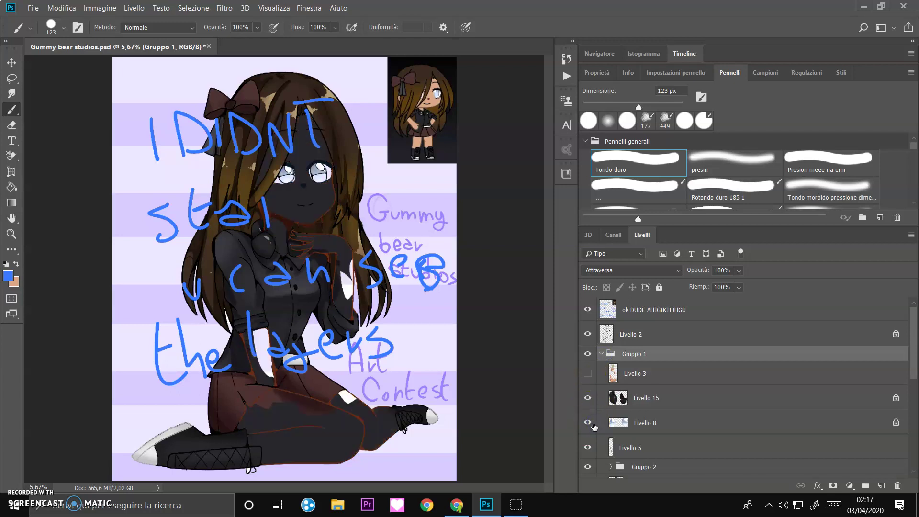
left_click(586, 374)
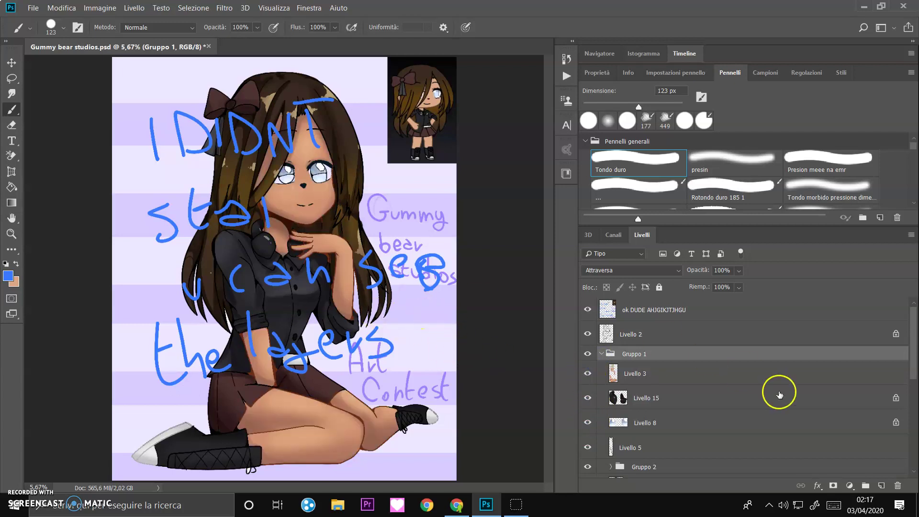
Step: Erase the blue handwriting from the "ok DUDE AHJGIKJTJHGU" layer with a 2844 px eraser
left_click(699, 316)
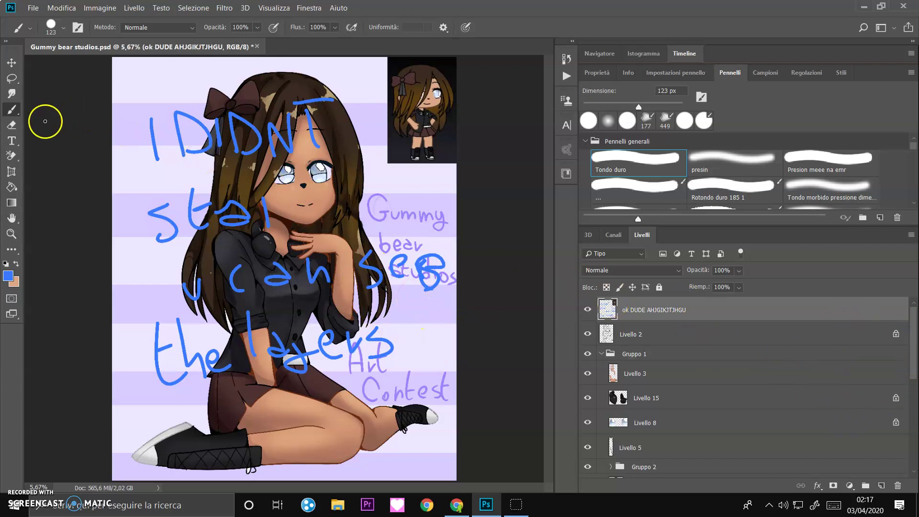
left_click(11, 125)
left_click_drag(653, 106, 679, 106)
mouse_move(165, 164)
left_mouse_down()
mouse_move(205, 103)
mouse_move(303, 108)
mouse_move(318, 117)
mouse_move(337, 173)
mouse_move(426, 282)
mouse_move(402, 330)
mouse_move(335, 356)
mouse_move(216, 376)
mouse_move(183, 339)
mouse_move(175, 244)
mouse_move(225, 220)
mouse_move(330, 349)
mouse_move(325, 279)
mouse_move(206, 363)
mouse_move(163, 368)
mouse_move(294, 269)
left_mouse_up()
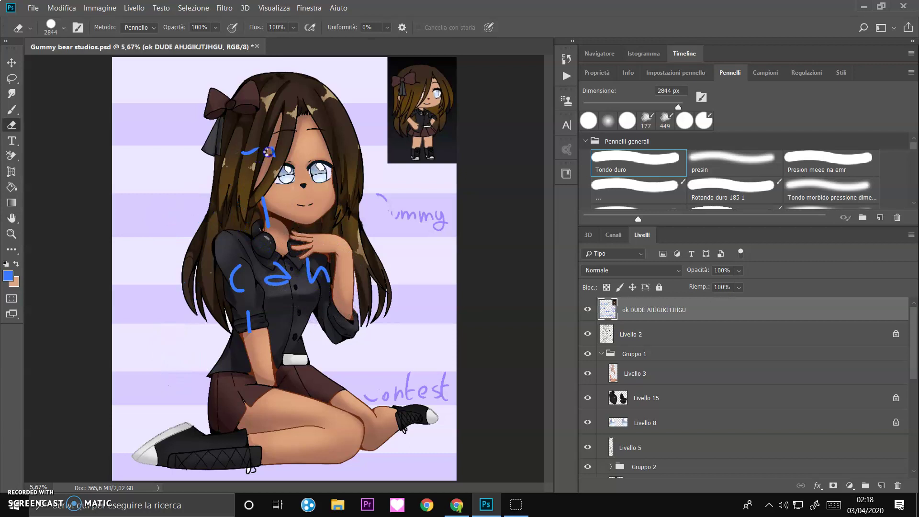
mouse_move(258, 325)
left_mouse_down()
mouse_move(246, 317)
mouse_move(245, 292)
mouse_move(251, 206)
mouse_move(267, 180)
mouse_move(254, 152)
left_mouse_up()
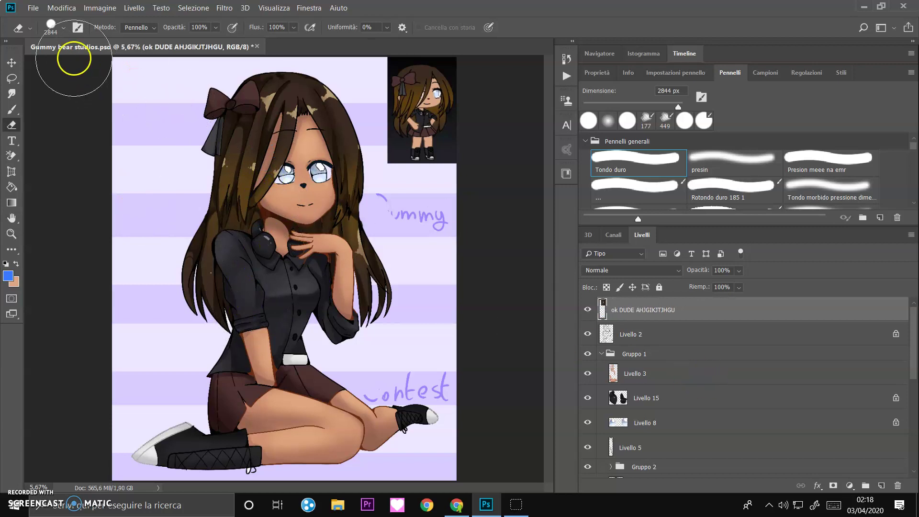
Step: Save the Gummy bear studios.psd document and collapse Gruppo 1
left_click(33, 8)
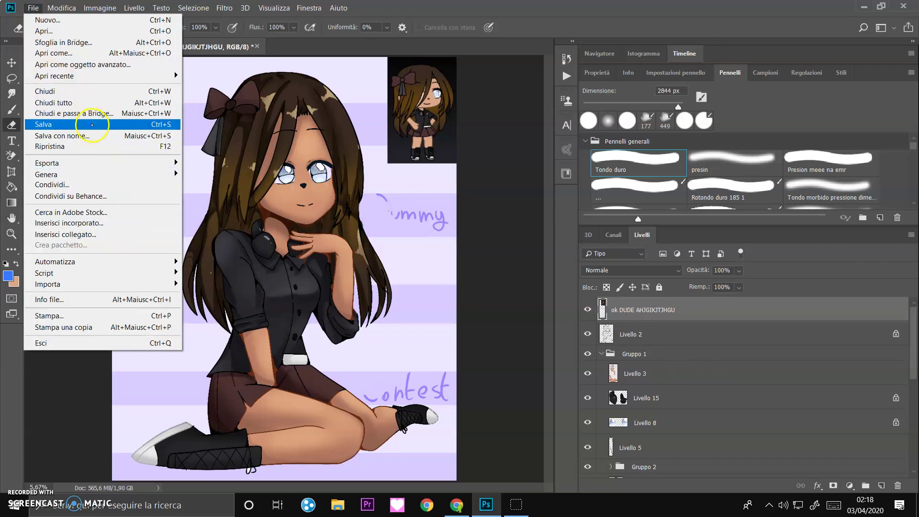
left_click(92, 124)
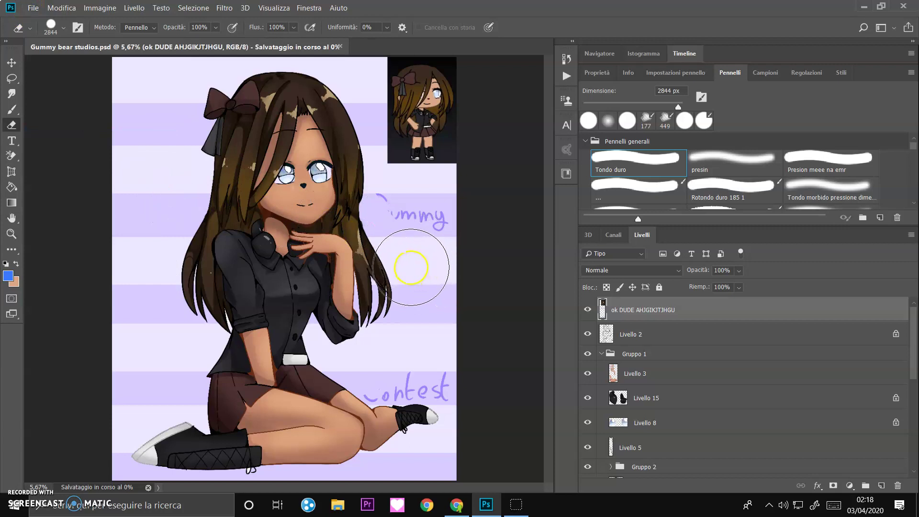
left_click(602, 354)
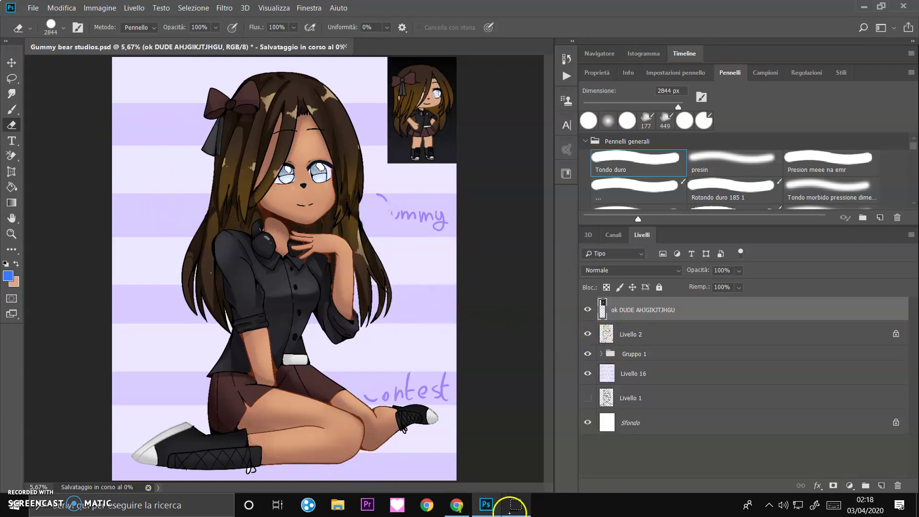
Step: Switch to Chrome with the "Art contest" YouTube page and bring up the screen recorder
left_click(457, 503)
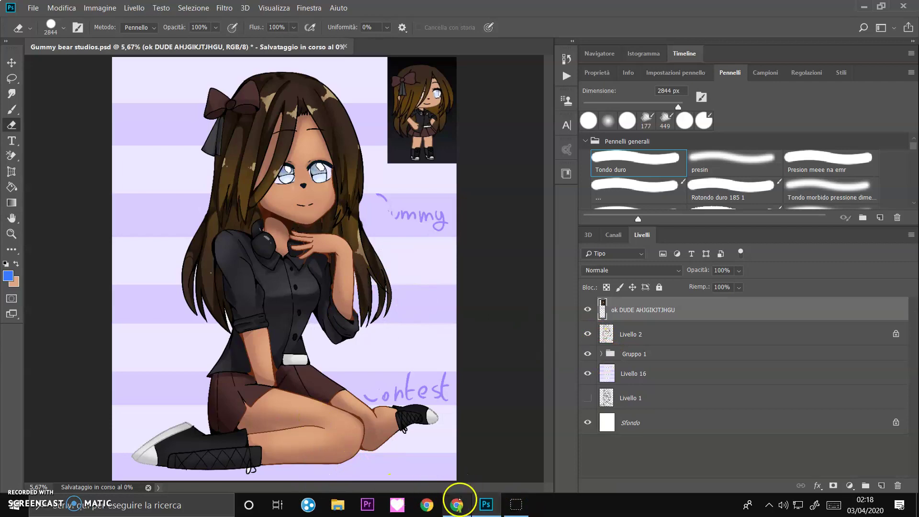
left_click(516, 505)
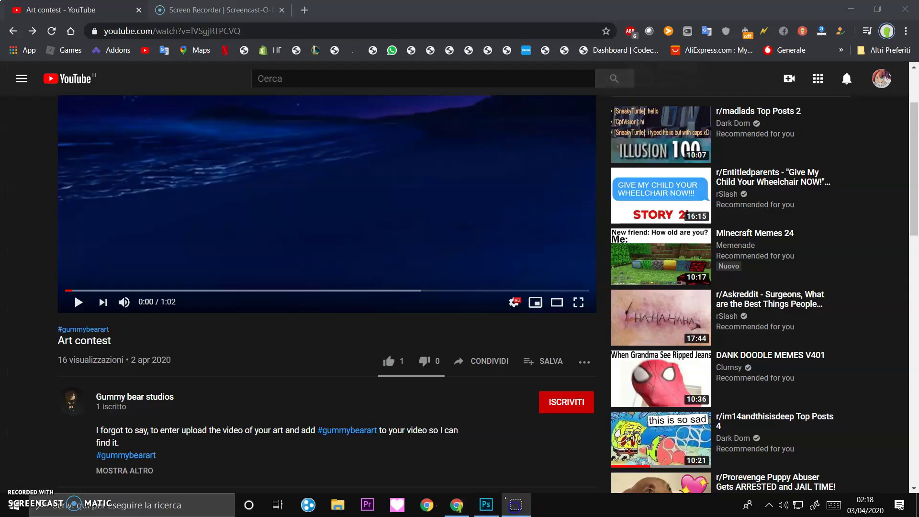